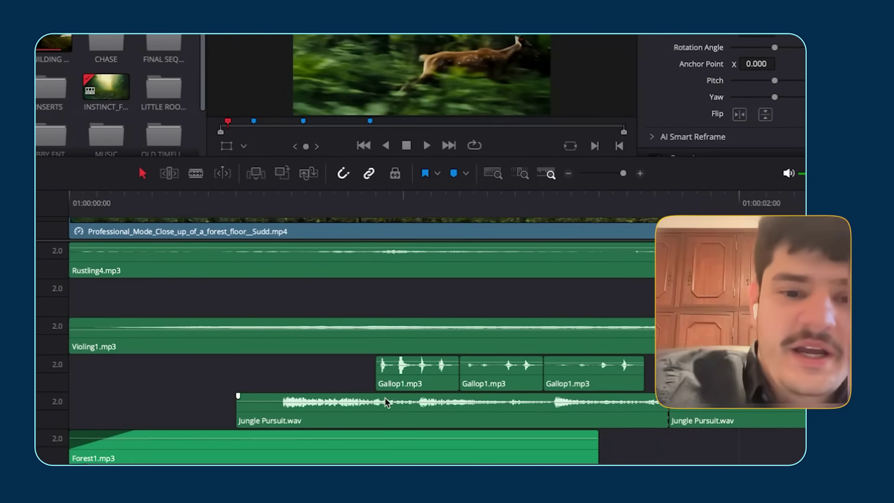
Step: Examine the audio layers beneath the opening forest-floor clip, including Violing1, Gallop1, Jungle Pursuit and Forest1
{"action": "scroll", "coordinate": [385, 398], "scroll_direction": "down", "scroll_amount": 2}
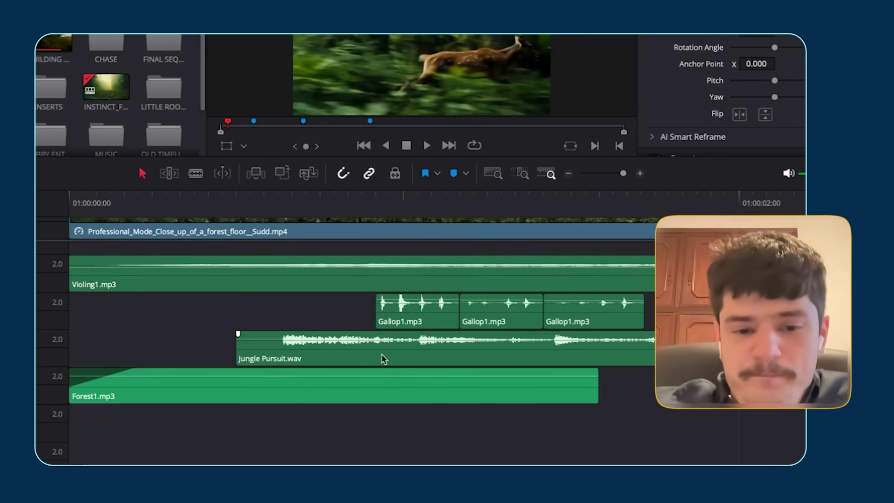
{"action": "scroll", "coordinate": [381, 353], "scroll_direction": "right", "scroll_amount": 2}
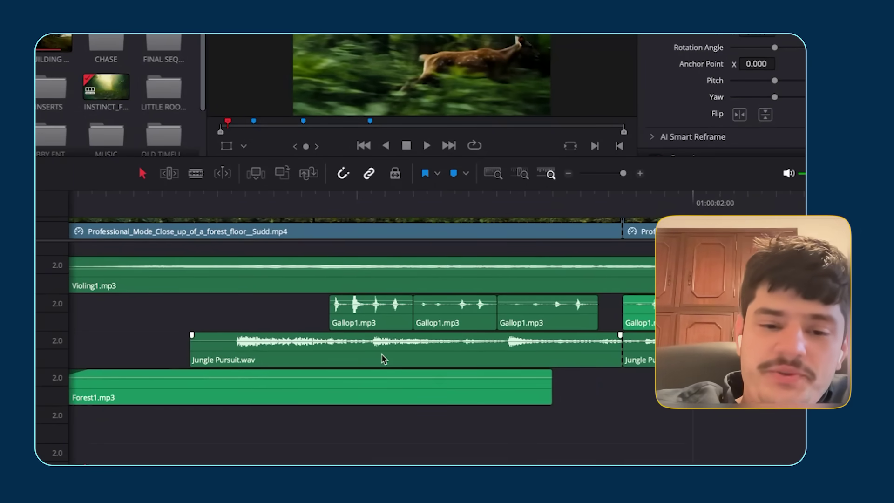
{"action": "scroll", "coordinate": [381, 354], "scroll_direction": "left", "scroll_amount": 2}
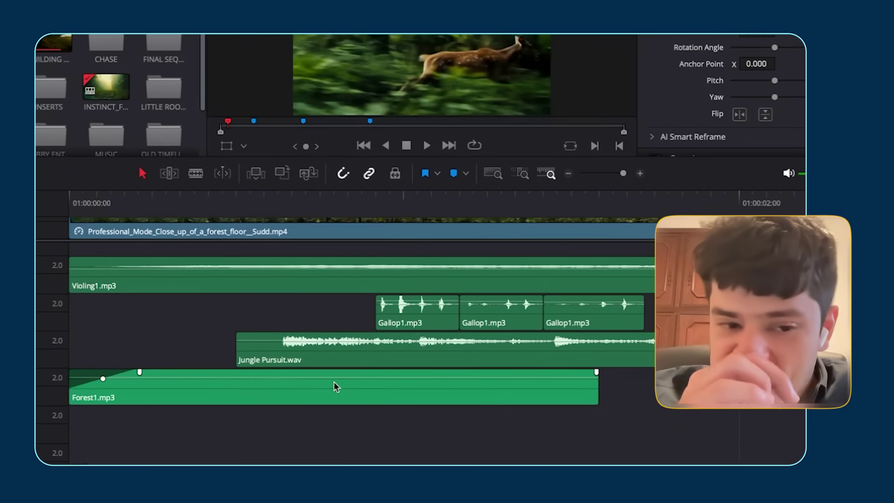
{"action": "scroll", "coordinate": [334, 381], "scroll_direction": "up", "scroll_amount": 1}
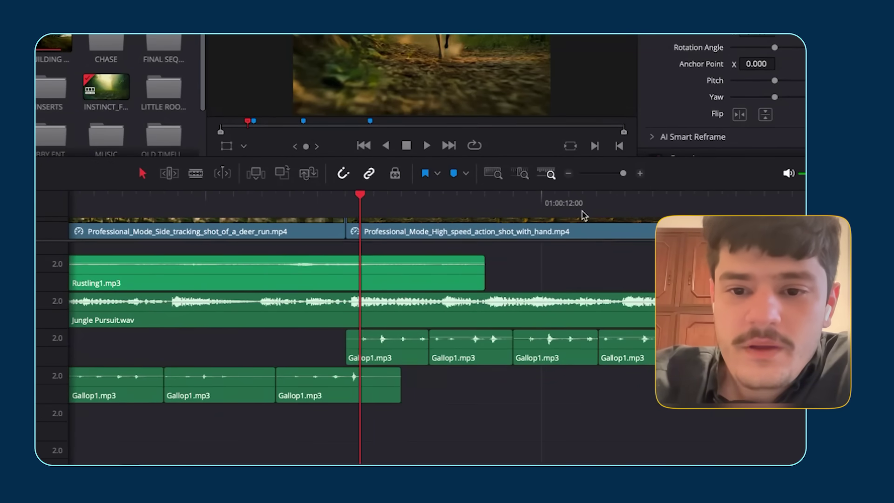
Step: Move the playhead through the BUILDING REVEAL clip past 01:00:20:00 and examine its breathing, drone, forest and SlowDownTime audio layers
{"action": "left_click", "coordinate": [694, 201]}
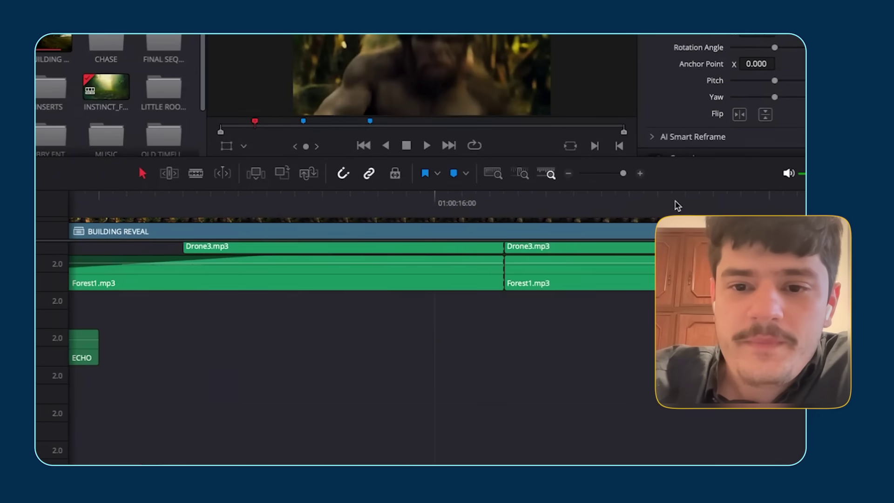
{"action": "left_click", "coordinate": [644, 201]}
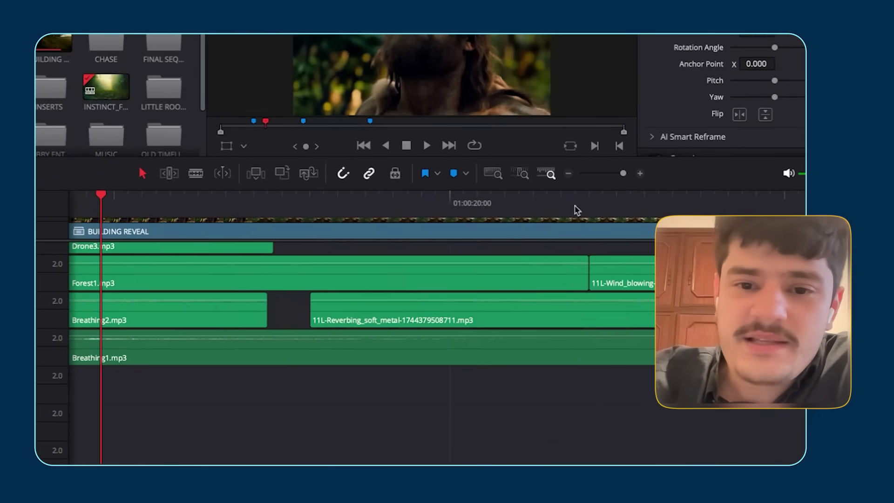
{"action": "left_click", "coordinate": [520, 204]}
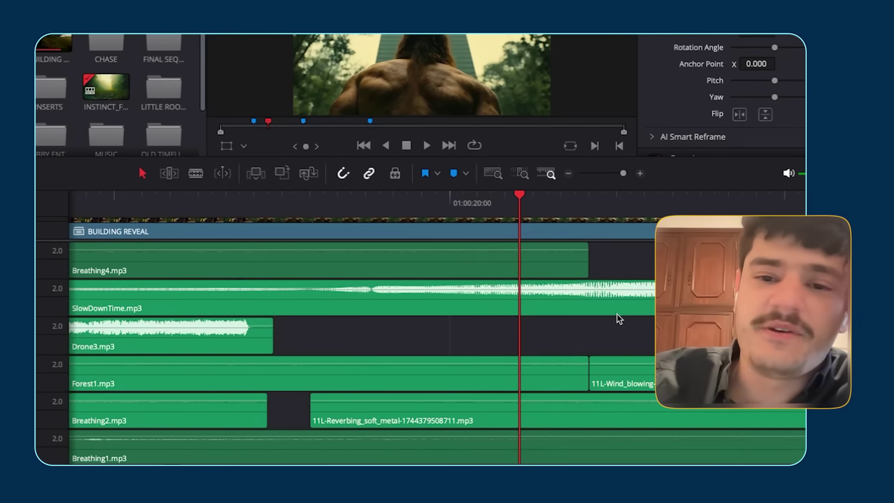
{"action": "scroll", "coordinate": [616, 318], "scroll_direction": "down", "scroll_amount": 2}
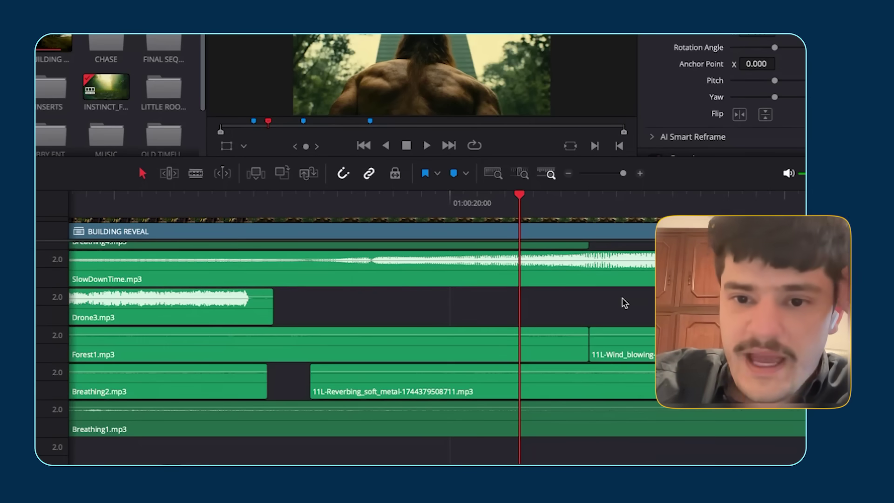
{"action": "left_click", "coordinate": [631, 199]}
{"action": "scroll", "coordinate": [637, 304], "scroll_direction": "right", "scroll_amount": 5}
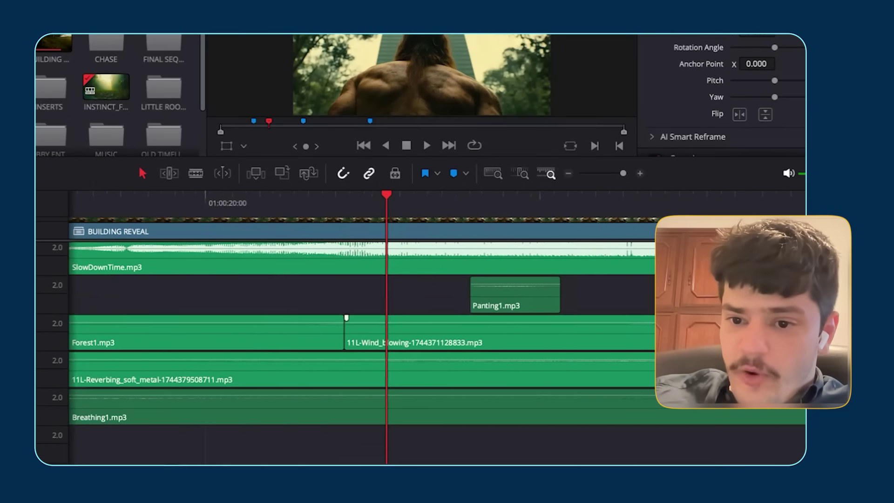
Step: Move the playhead from the drone shot around the building to the clip after the closed entrance shot, examining the layered sounds
{"action": "left_click", "coordinate": [454, 204]}
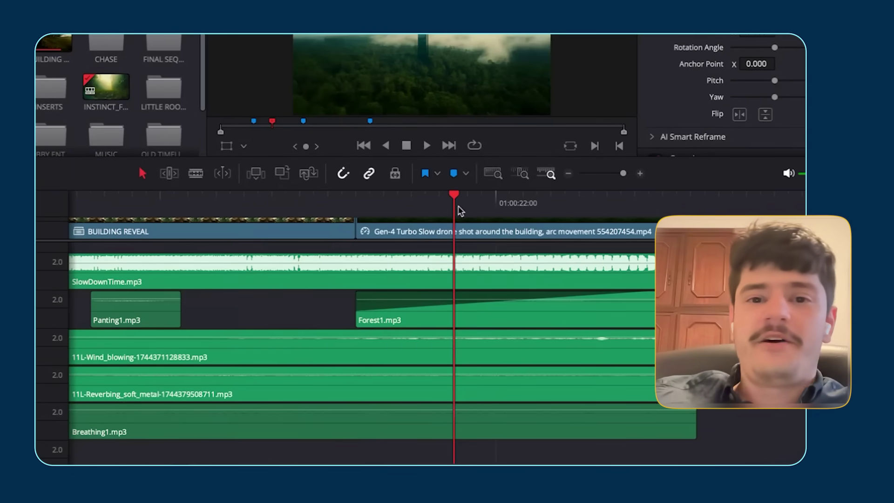
{"action": "scroll", "coordinate": [556, 300], "scroll_direction": "right", "scroll_amount": 2}
{"action": "scroll", "coordinate": [556, 300], "scroll_direction": "right", "scroll_amount": 10}
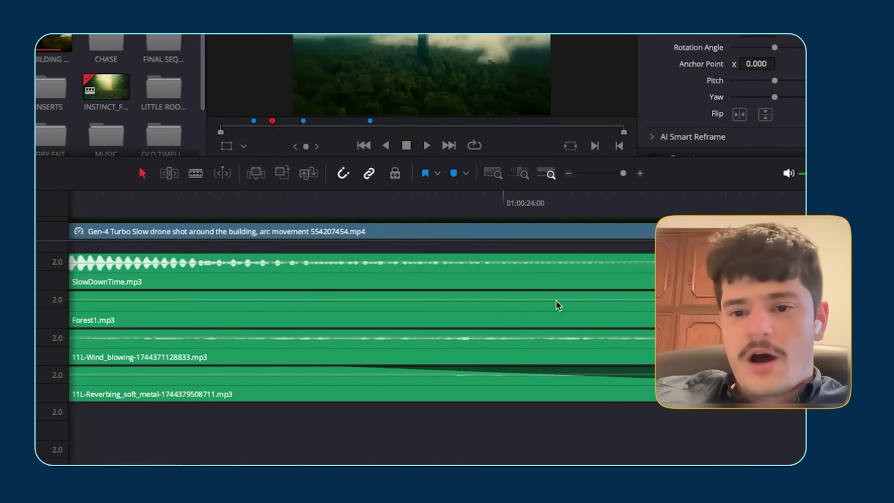
{"action": "left_click", "coordinate": [425, 212]}
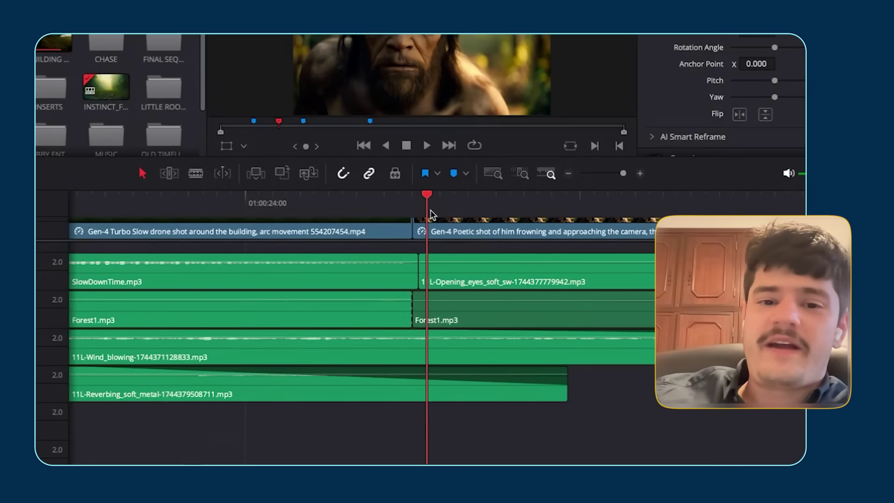
{"action": "scroll", "coordinate": [433, 281], "scroll_direction": "right", "scroll_amount": 6}
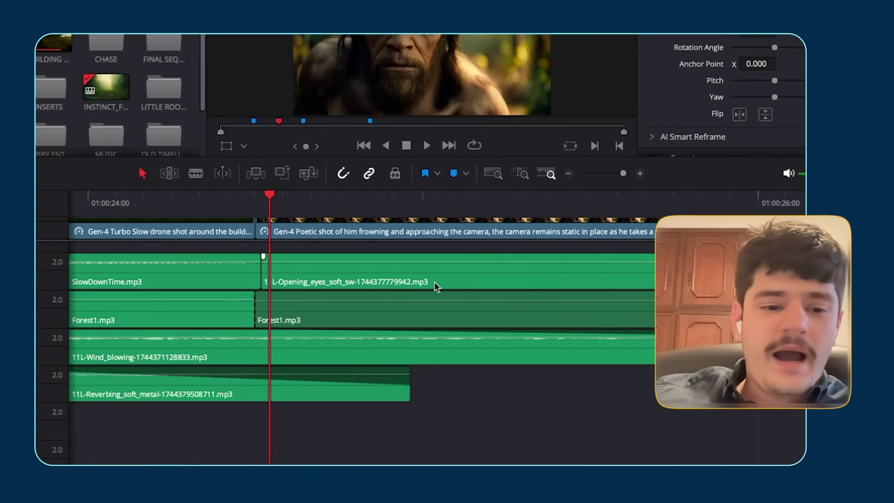
{"action": "scroll", "coordinate": [434, 281], "scroll_direction": "right", "scroll_amount": 15}
{"action": "left_click_drag", "start_coordinate": [369, 205], "coordinate": [401, 210]}
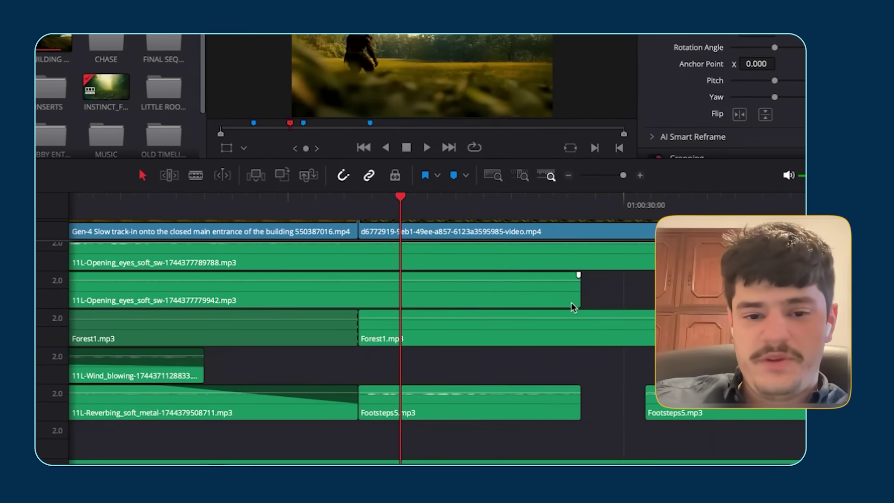
Step: Go back to the start of the BUILDING REVEAL clip before 01:00:14:00 and examine the end of Jungle Pursuit and the ECHO clip
{"action": "scroll", "coordinate": [497, 335], "scroll_direction": "left", "scroll_amount": 10}
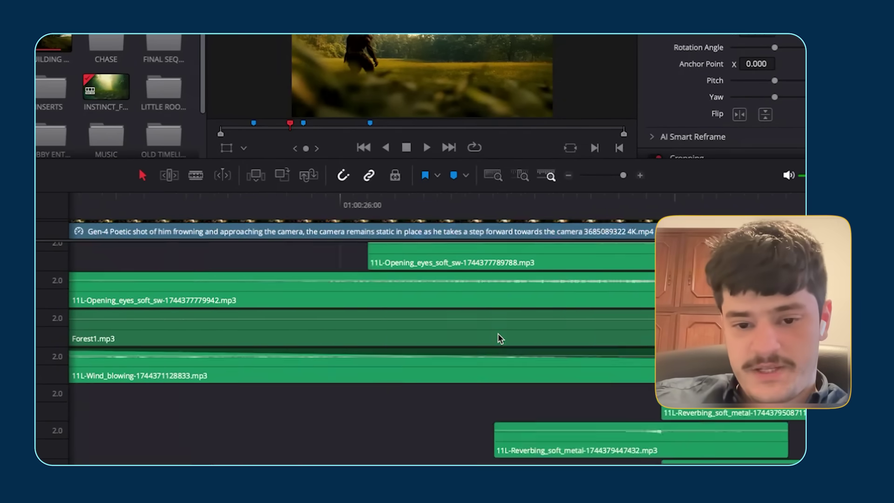
{"action": "scroll", "coordinate": [501, 339], "scroll_direction": "right", "scroll_amount": 5}
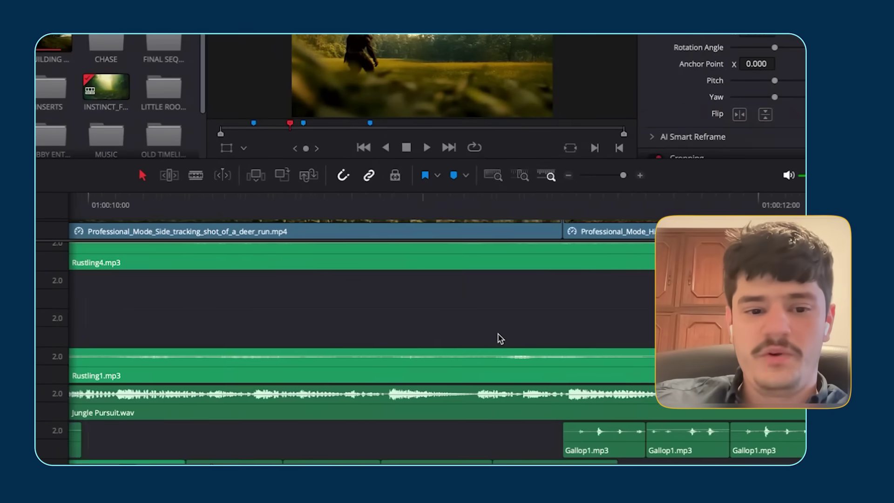
{"action": "scroll", "coordinate": [500, 338], "scroll_direction": "left", "scroll_amount": 2}
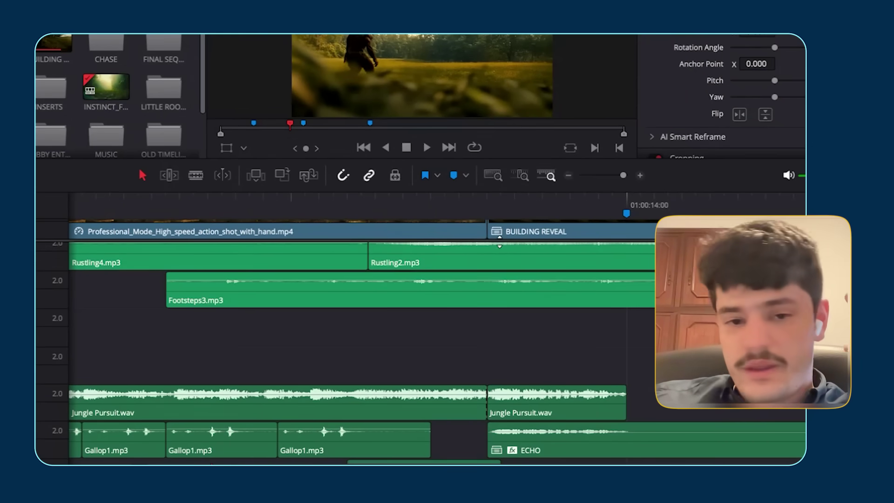
{"action": "left_click_drag", "start_coordinate": [445, 208], "coordinate": [554, 227]}
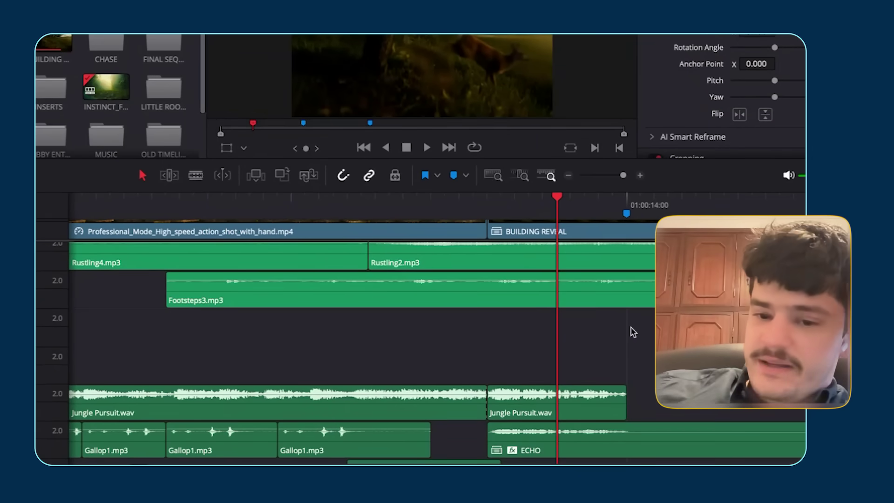
{"action": "scroll", "coordinate": [631, 326], "scroll_direction": "right", "scroll_amount": 1}
{"action": "scroll", "coordinate": [631, 332], "scroll_direction": "right", "scroll_amount": 10}
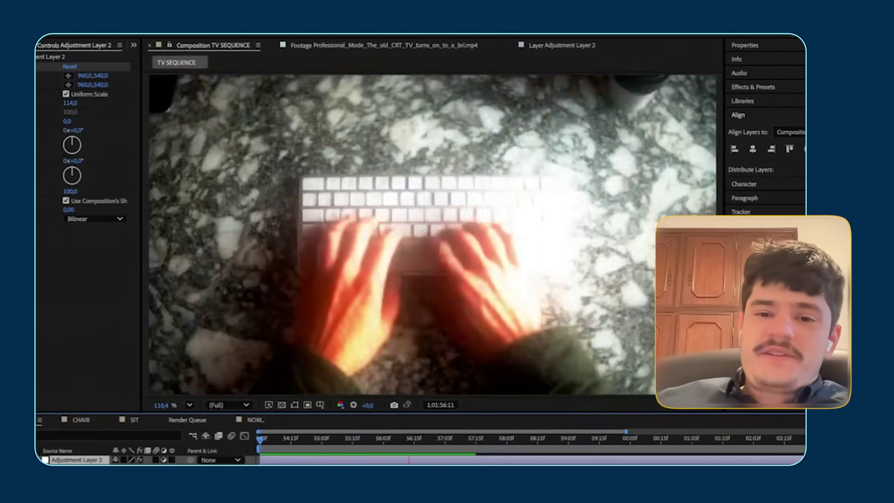
Step: Switch to the TV SEQUENCE composition in After Effects, inspect Adjustment Layer 1's effect stack and preview the sequence
{"action": "scroll", "coordinate": [121, 210], "scroll_direction": "down", "scroll_amount": 5}
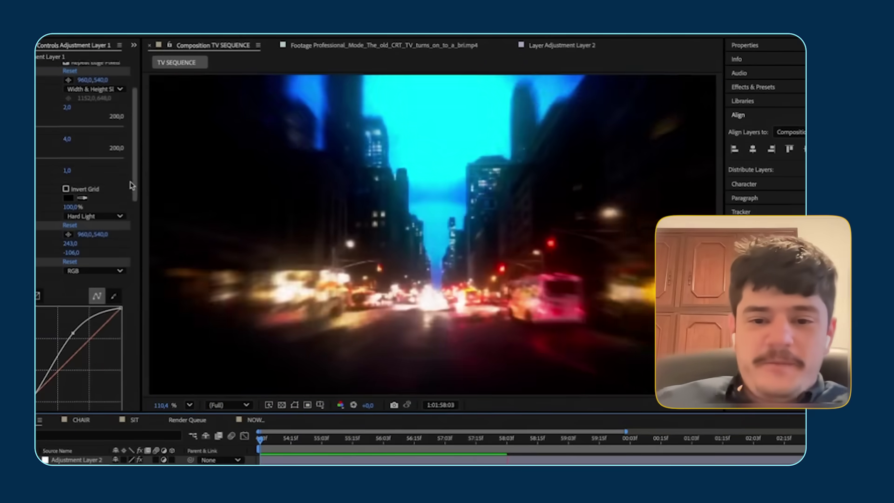
{"action": "left_click_drag", "start_coordinate": [144, 229], "coordinate": [151, 345]}
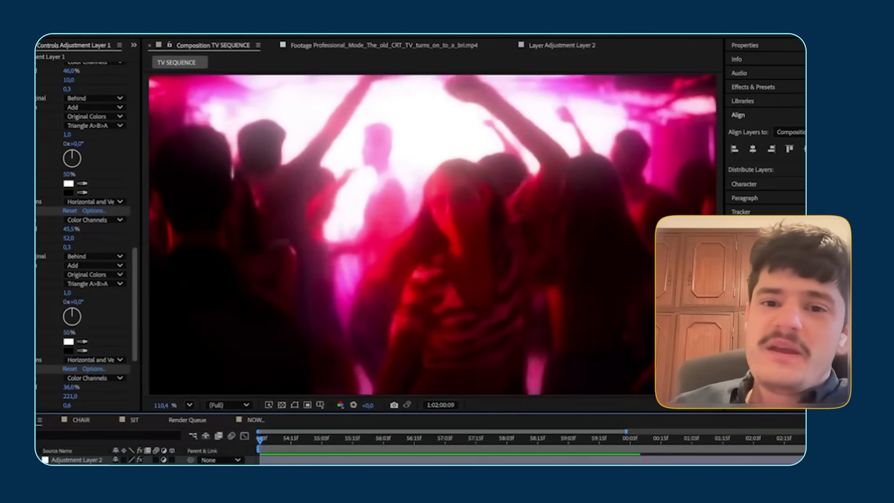
{"action": "key", "text": "space"}
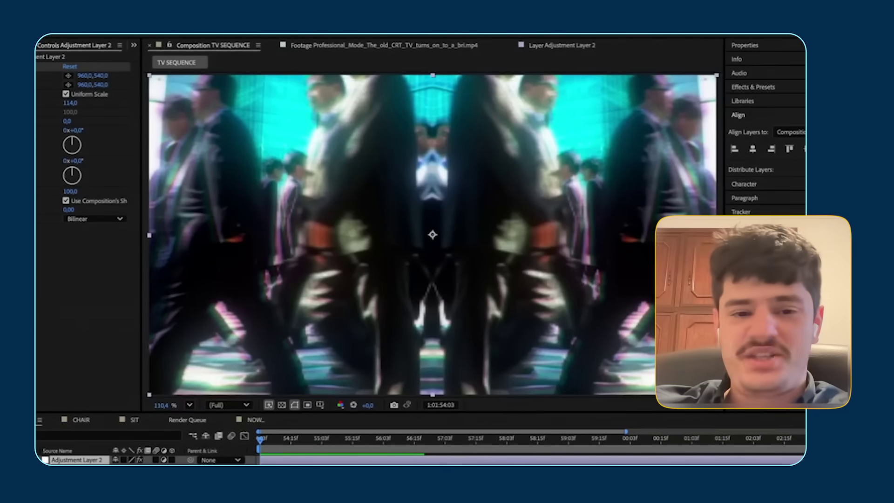
{"action": "key", "text": "space"}
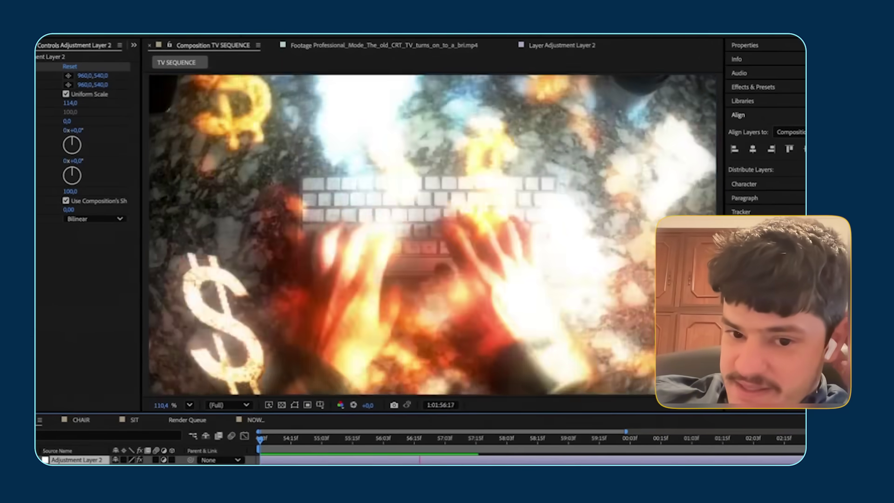
Step: Select Adjustment Layer 1 below Adjustment Layer 2 and examine its effect settings down to the stacked glow effects
{"action": "key", "text": "ctrl+Down"}
{"action": "scroll", "coordinate": [142, 217], "scroll_direction": "down", "scroll_amount": 5}
{"action": "left_click_drag", "start_coordinate": [141, 217], "coordinate": [152, 344]}
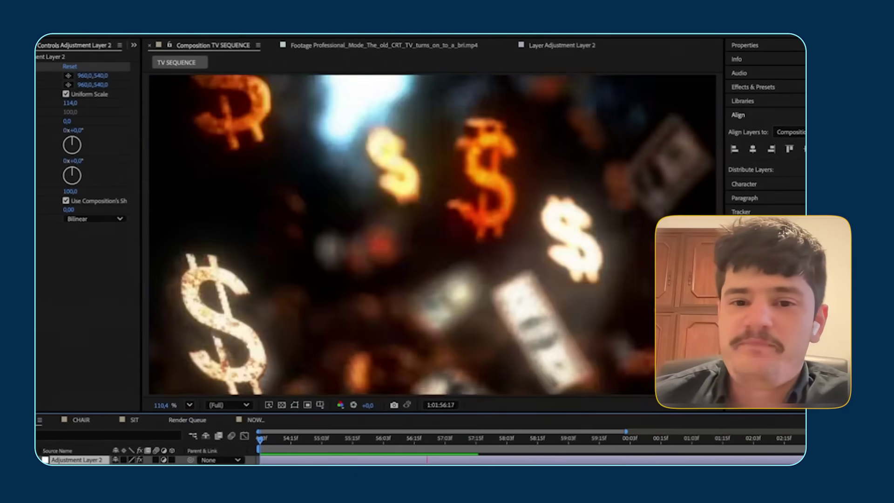
{"action": "key", "text": "ctrl+Down"}
{"action": "left_click_drag", "start_coordinate": [135, 161], "coordinate": [151, 344]}
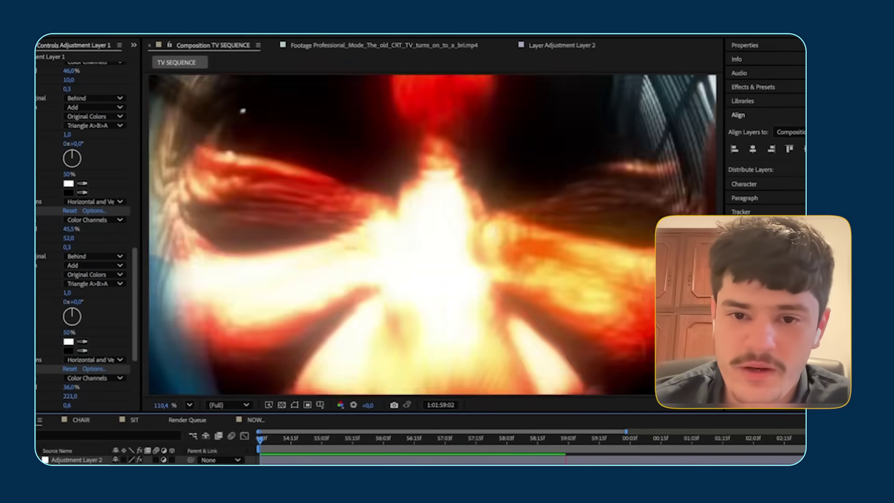